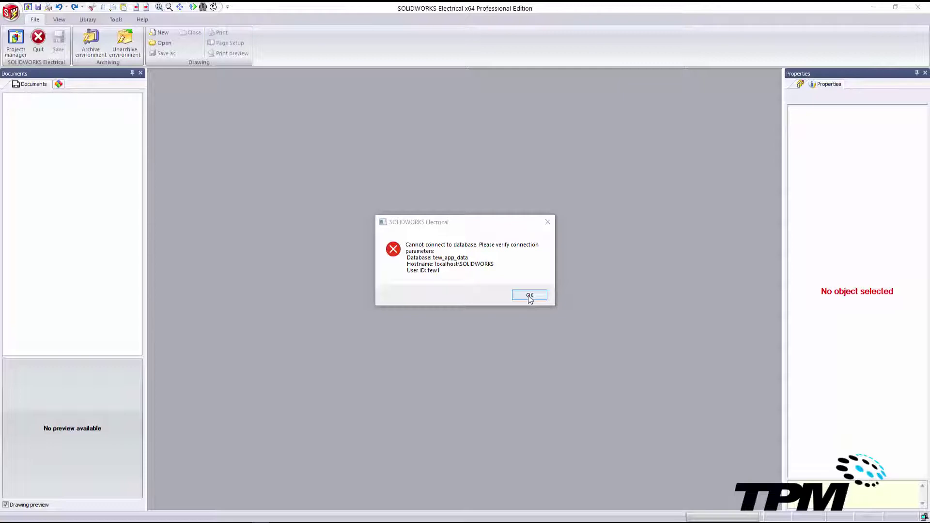
Dismiss the database connection error and show the Databases page of the application settings
left_click(530, 297)
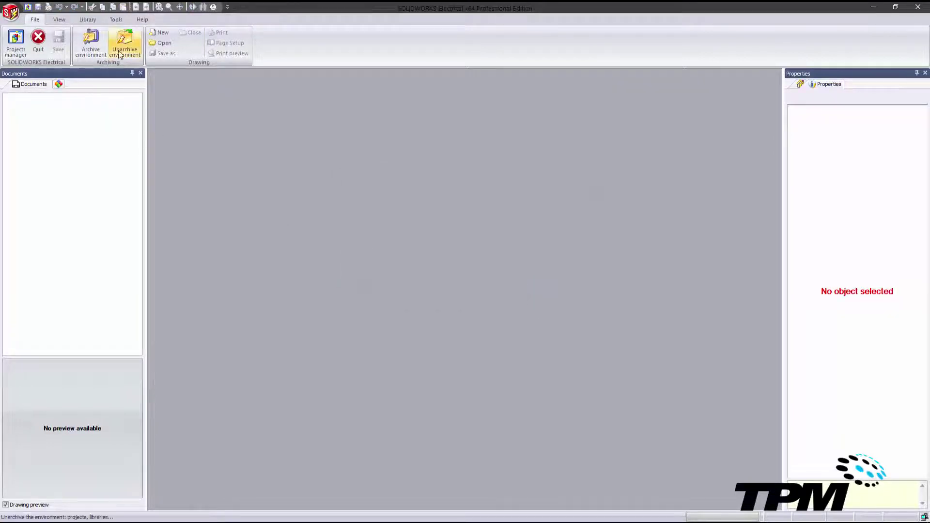
left_click(116, 19)
left_click(54, 52)
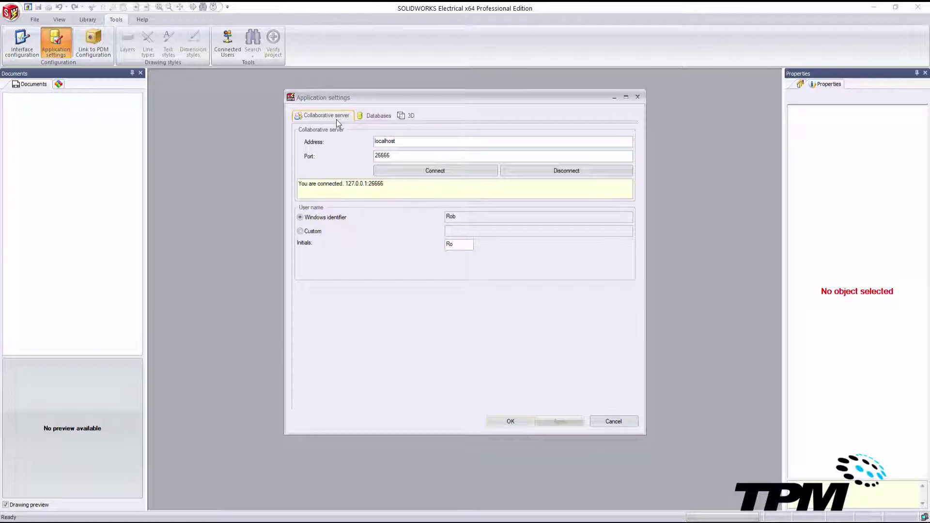
left_click(379, 115)
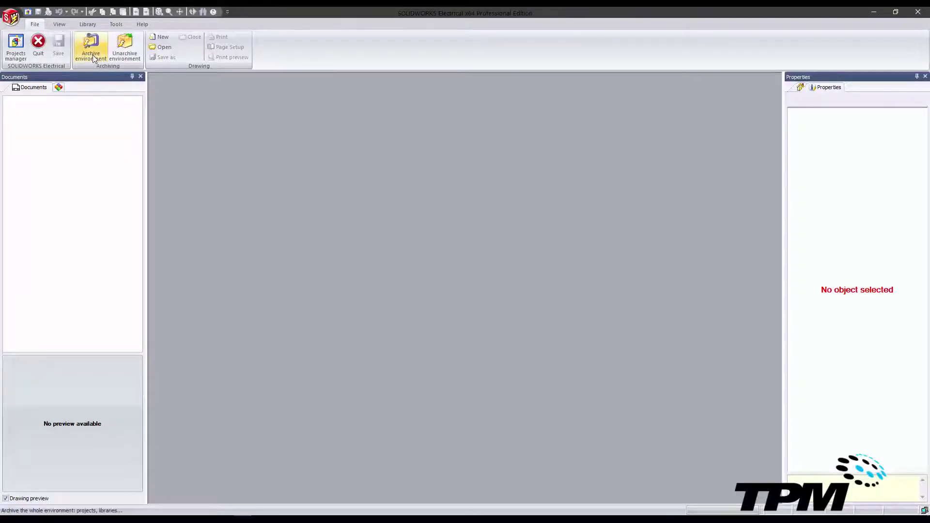
Start unarchiving the environment from the 2017_Default_Environment archive and proceed to the data selection
left_click(125, 55)
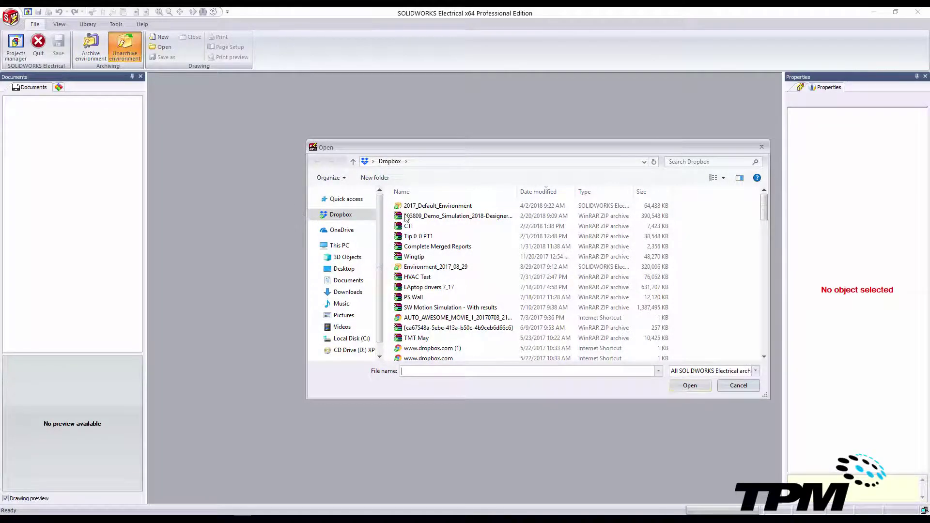
double_click(420, 206)
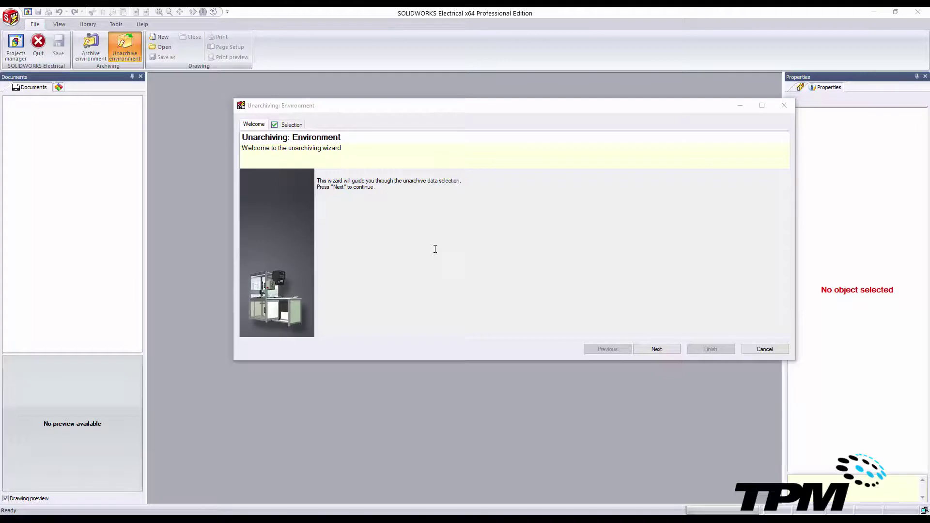
left_click(656, 349)
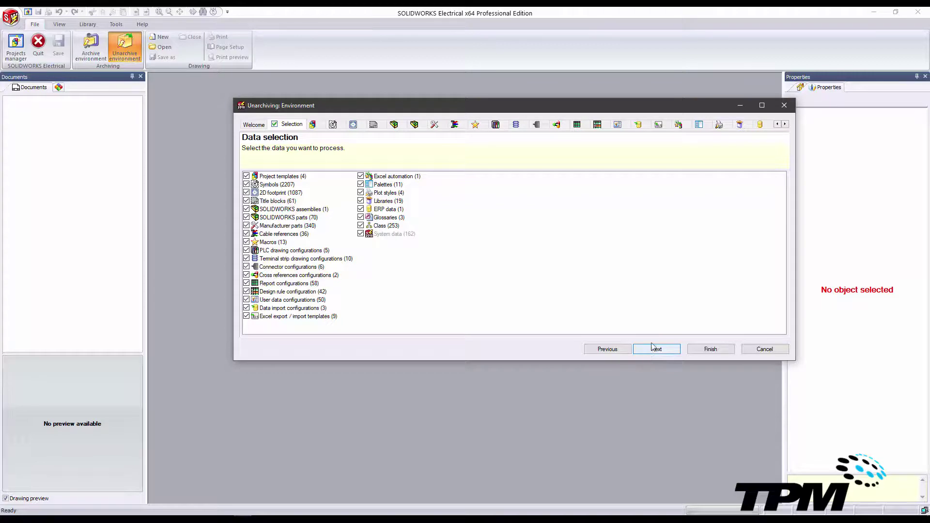
Review the unarchive actions assigned to the Libraries, ERP data and Glossaries items
left_click(740, 125)
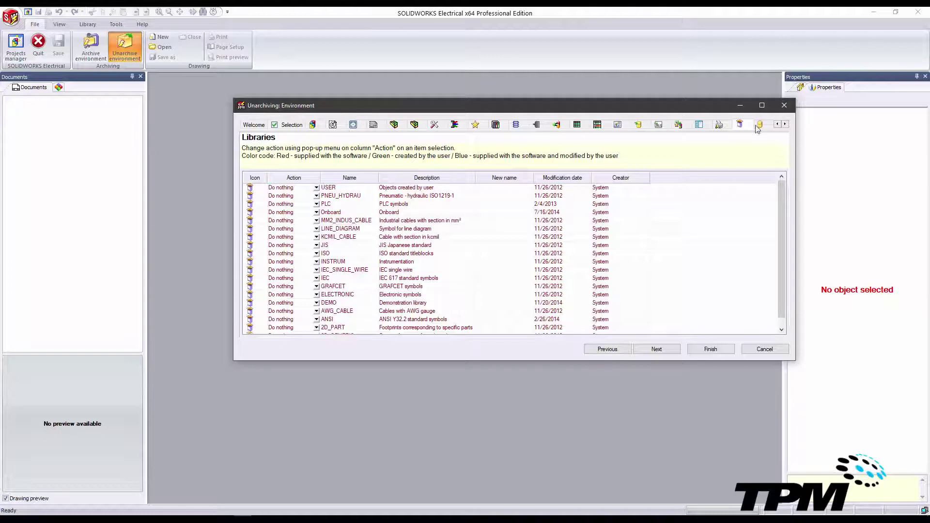
left_click(759, 125)
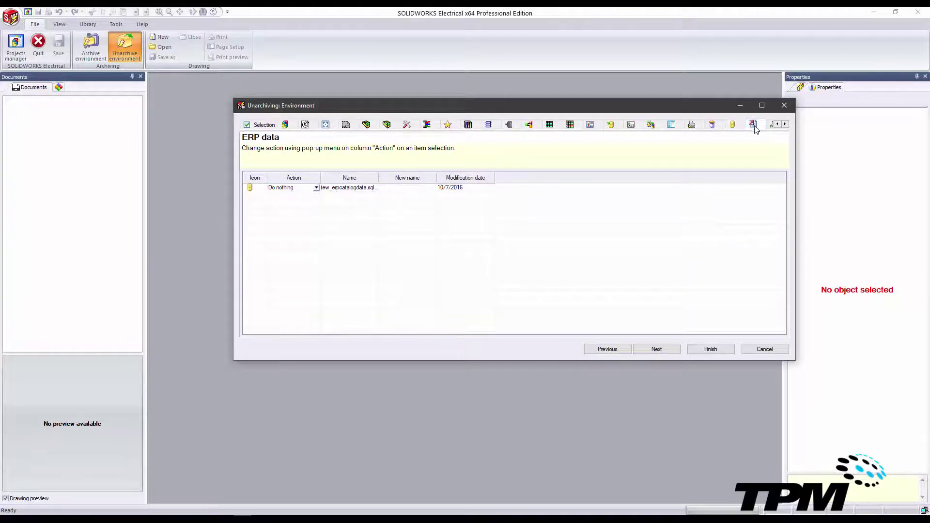
left_click(754, 127)
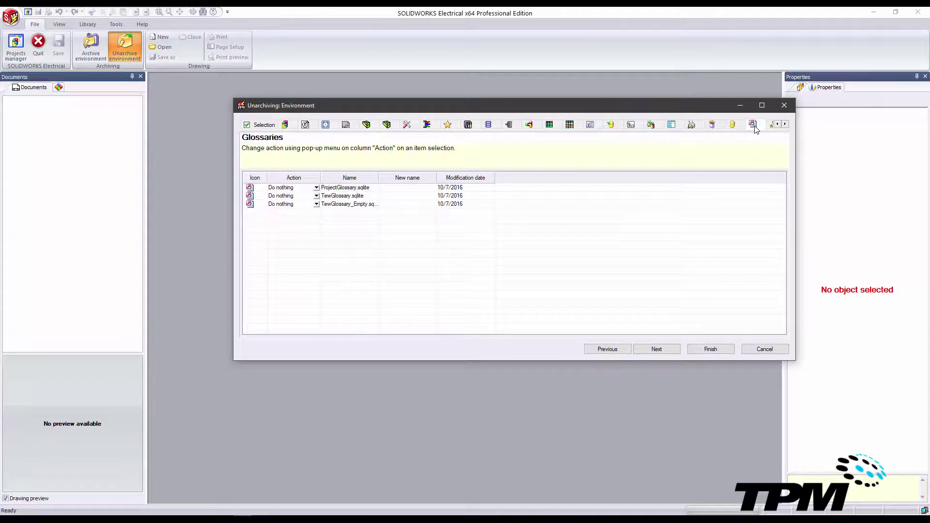
left_click(785, 124)
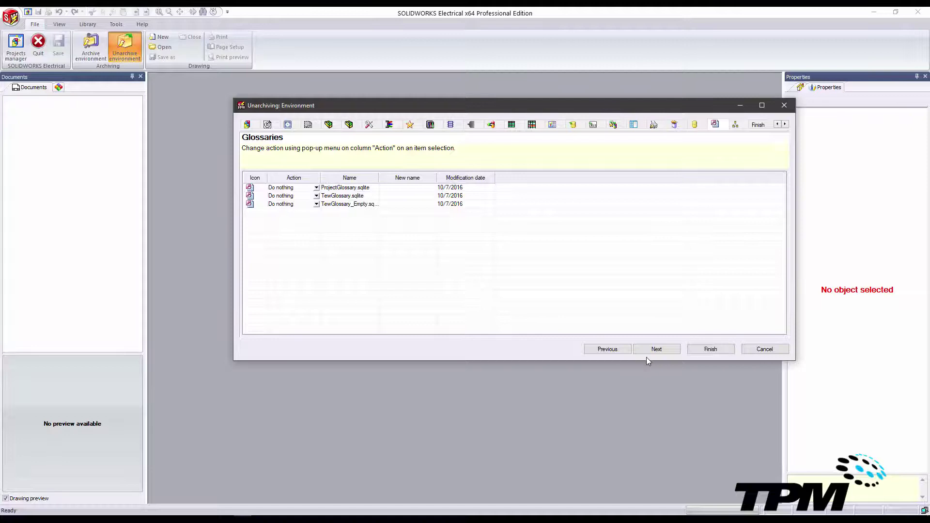
Run the environment unarchiving with the current selection and close its report
left_click(727, 350)
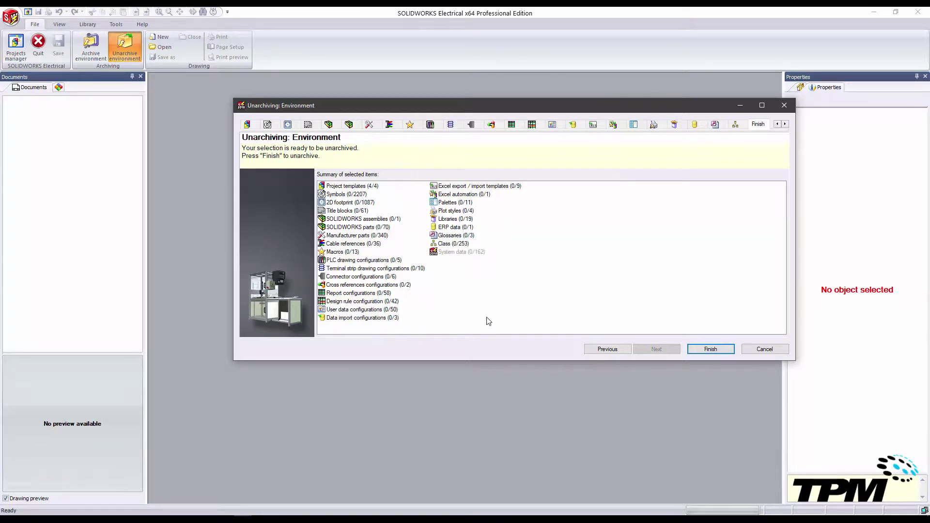
left_click(712, 352)
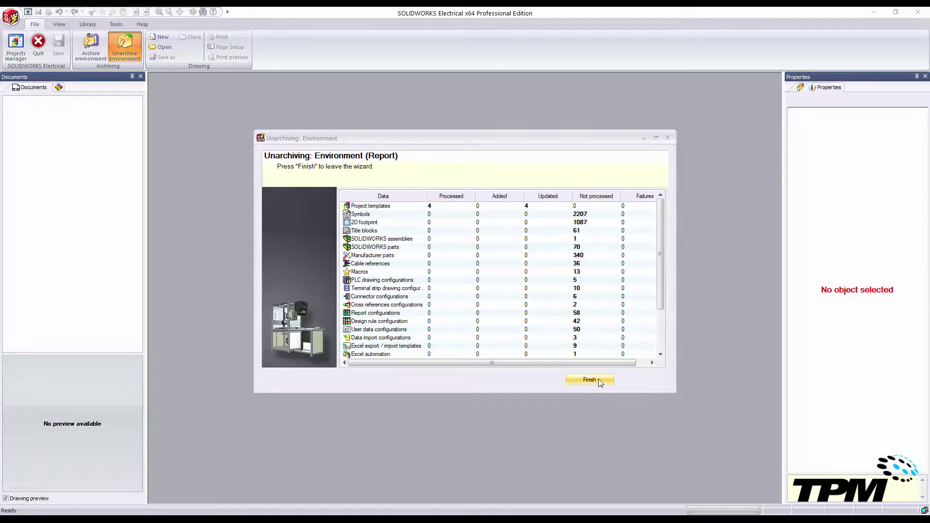
left_click(599, 381)
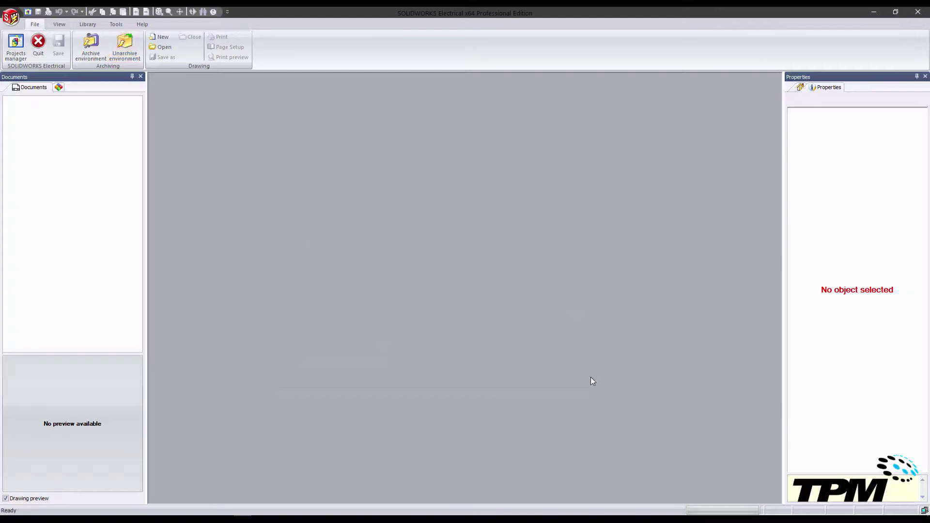
Create a new project from the ANSI template, accepting the default project name and properties
left_click(16, 46)
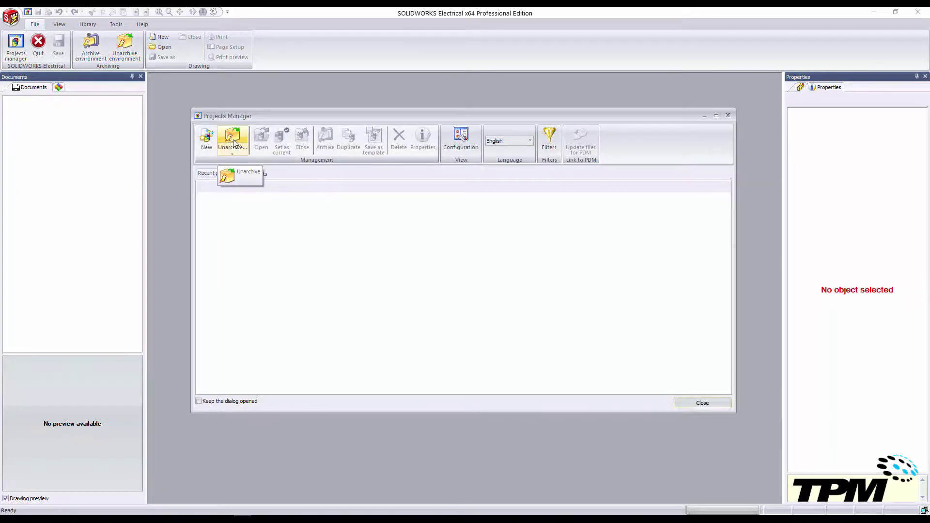
left_click(209, 141)
left_click(458, 267)
left_click(480, 281)
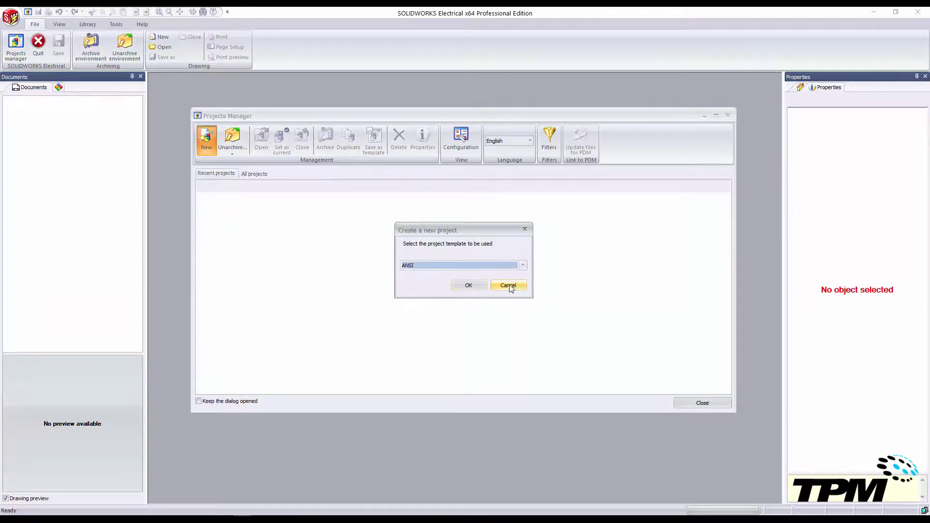
left_click(479, 285)
left_click(499, 285)
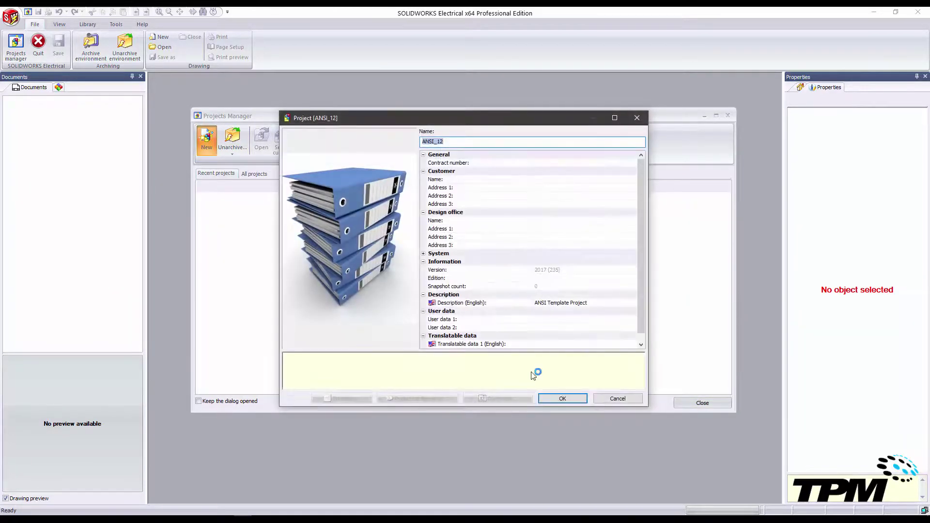
left_click(550, 396)
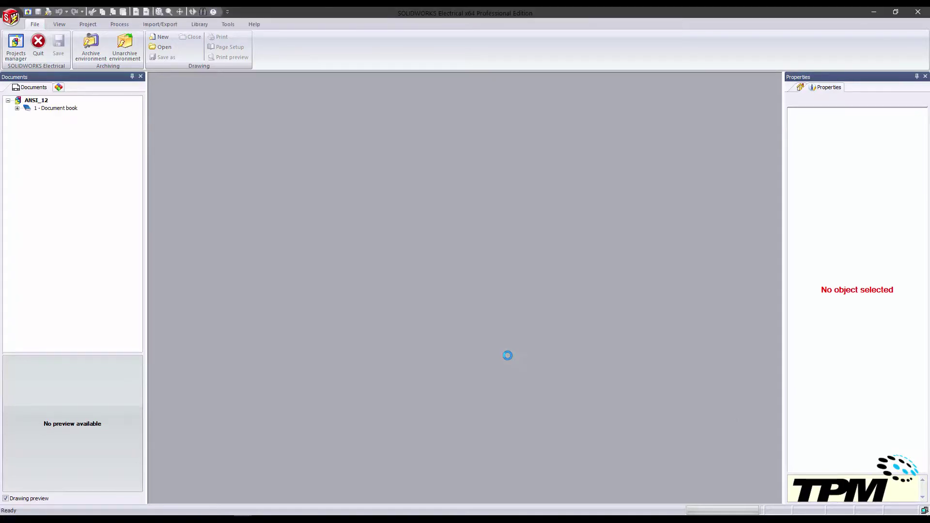
Expand the project's document book and open the 03 - Line diagram and 04 - Power drawings
left_click(18, 108)
double_click(59, 132)
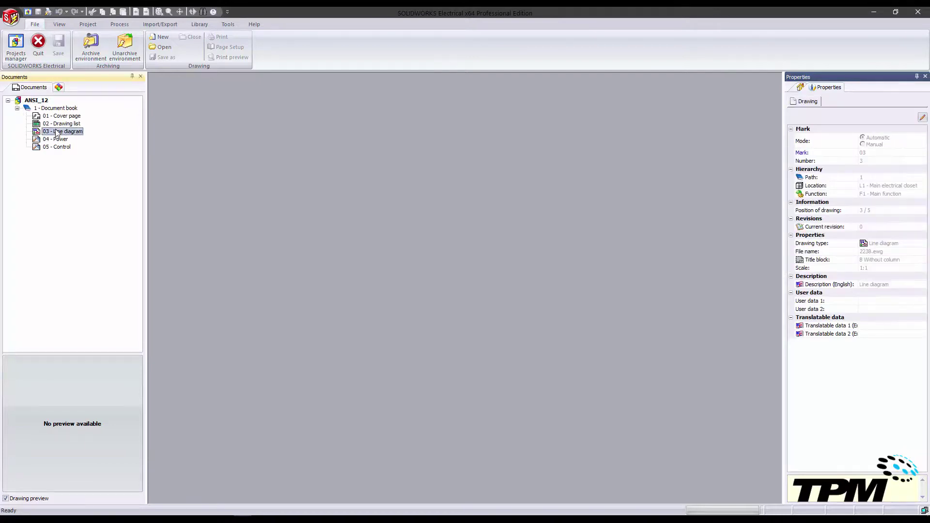
double_click(56, 140)
Start a symbol insertion and browse the Detectors, sensors and Origin-destination arrows classes in the symbol selector
left_click(86, 46)
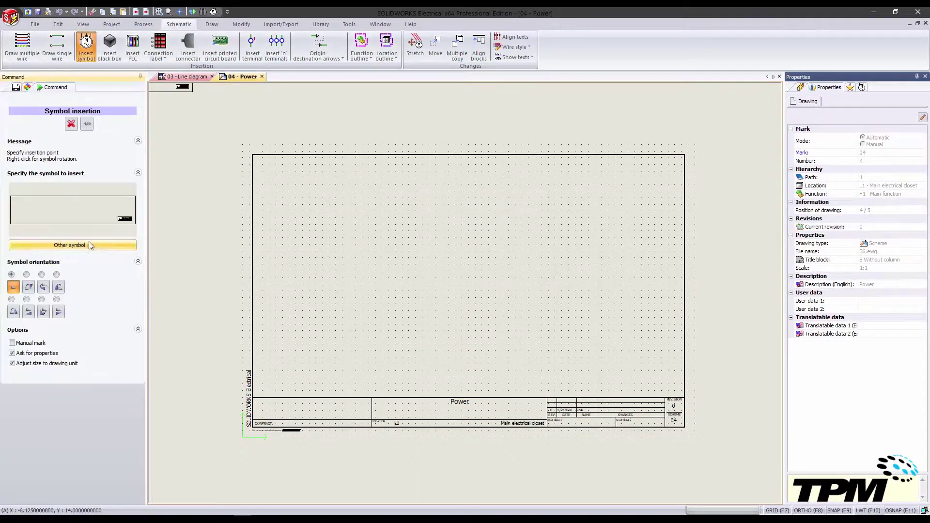
left_click(100, 244)
left_click(250, 297)
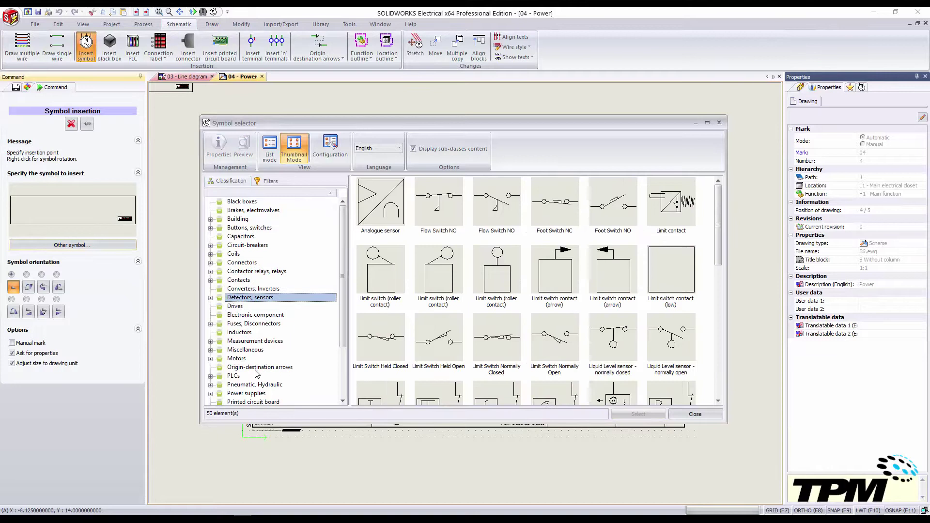
left_click(271, 367)
left_click(719, 123)
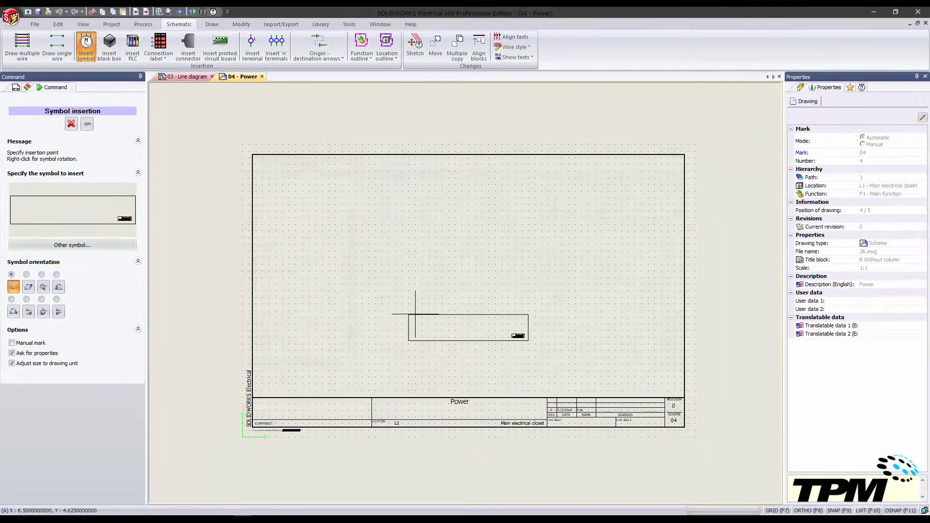
Place the current symbol at about X 6.5, Y 4.625 in the Power drawing and start a manufacturer part search for it
left_click(416, 314)
left_click(295, 109)
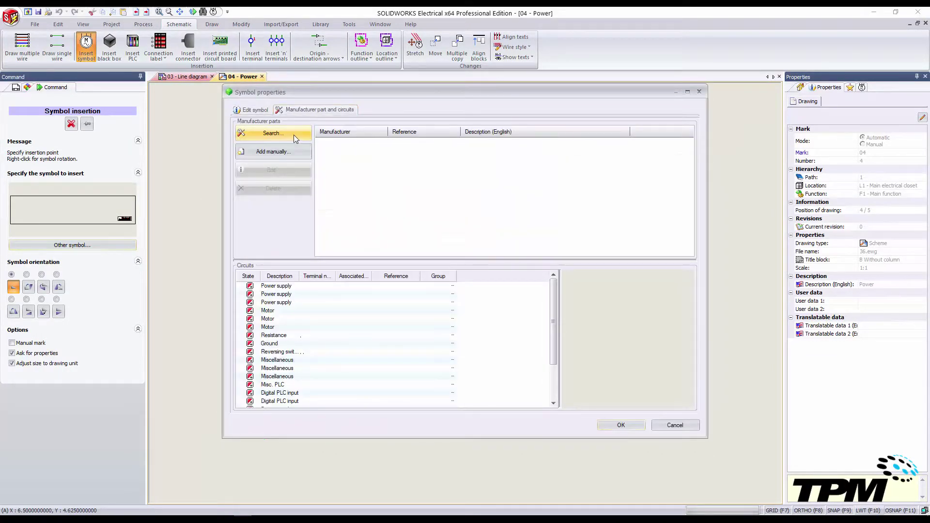
left_click(293, 135)
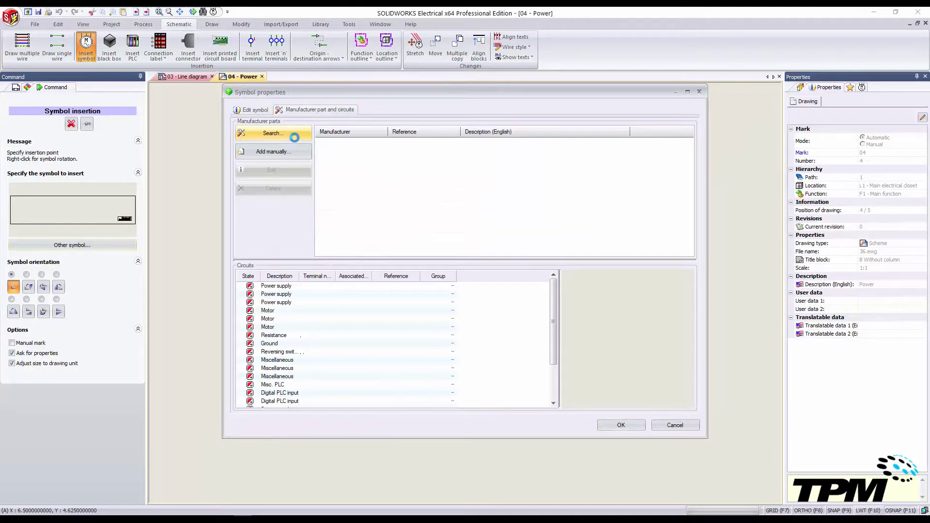